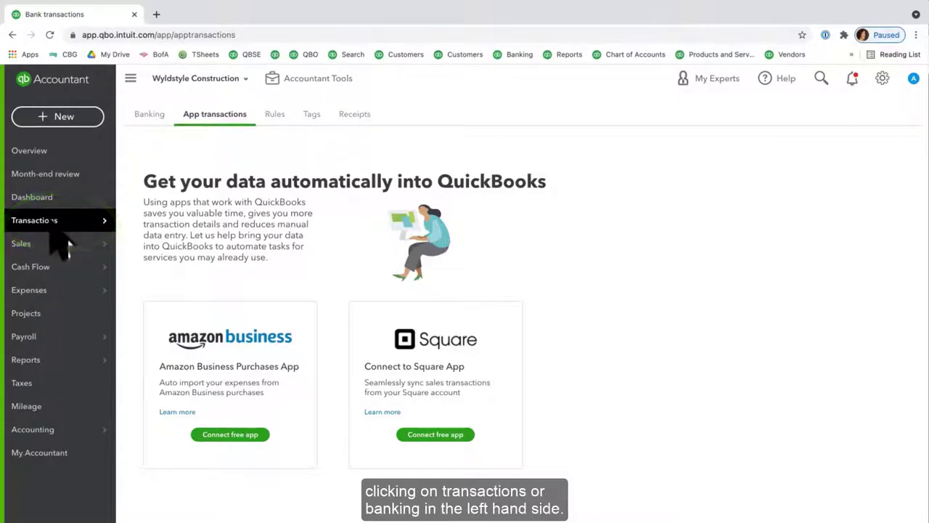
Step: Go from Banking to the App transactions tab listing Amazon Business Purchases and Square
click(151, 117)
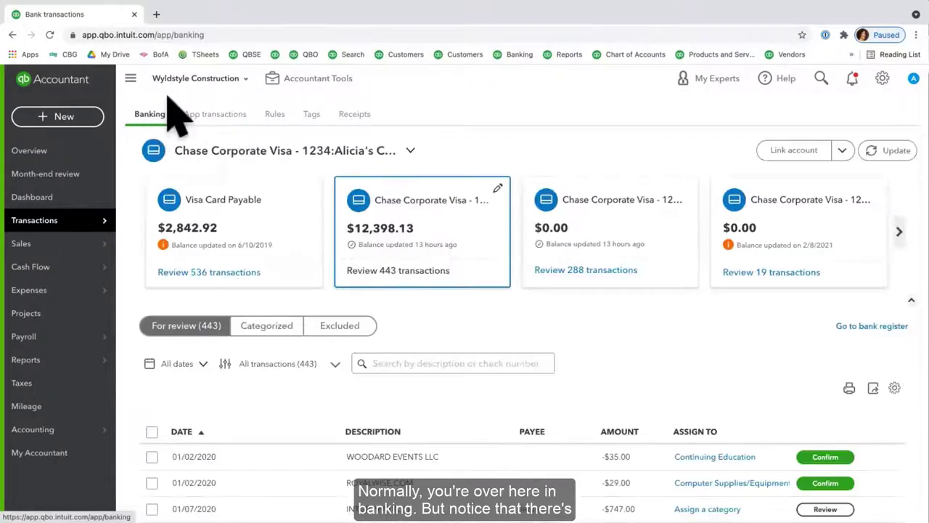
click(215, 117)
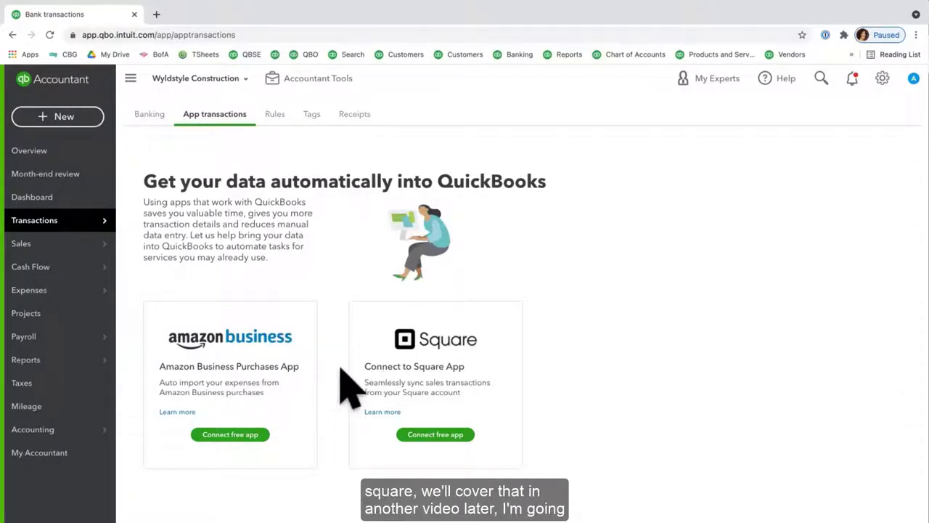
Step: Start the Amazon Business connection with a 01/01/2021 import start date and give consent
click(231, 435)
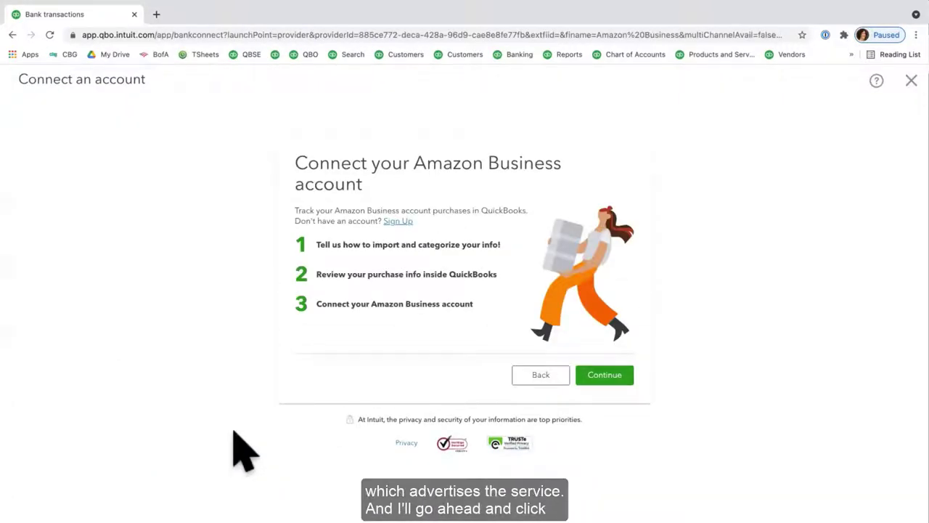
click(604, 376)
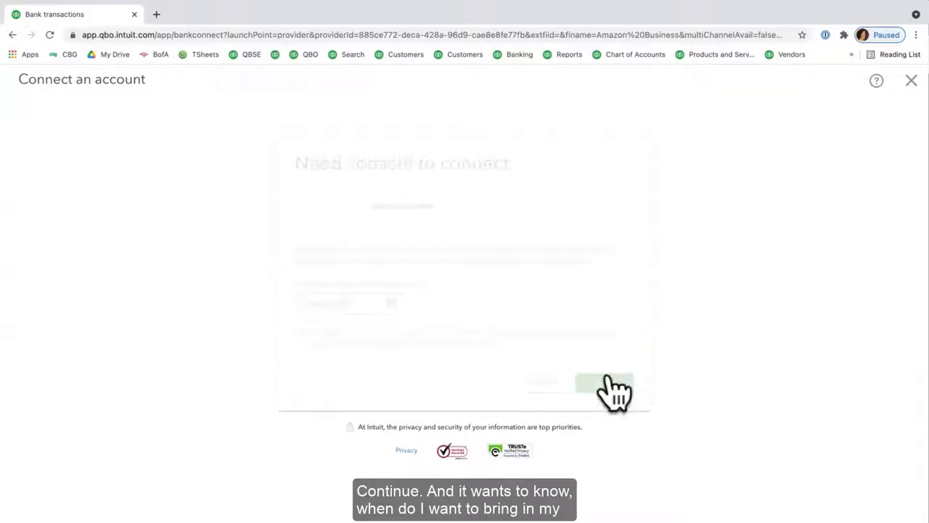
click(368, 303)
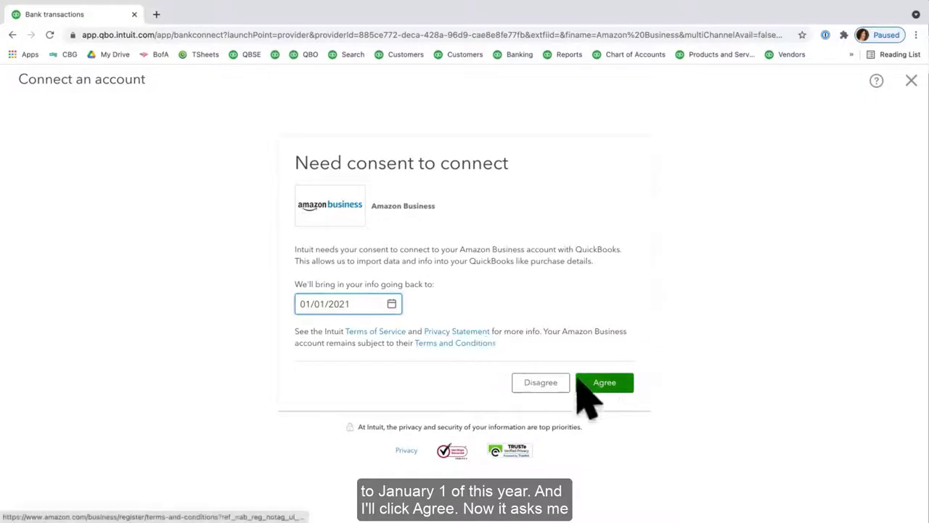
click(604, 383)
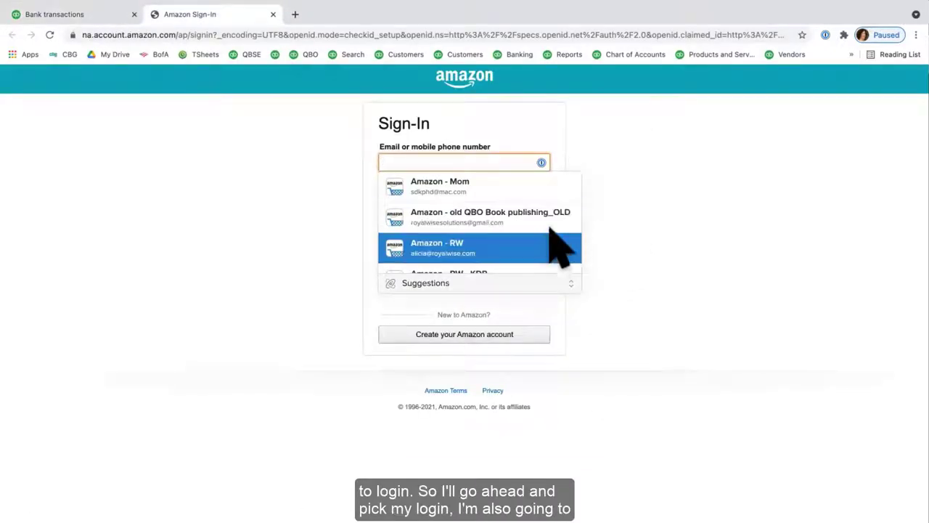
Step: Sign in to Amazon Business with the saved login, keeping the session signed in
scroll(535, 249, down, 2)
click(500, 239)
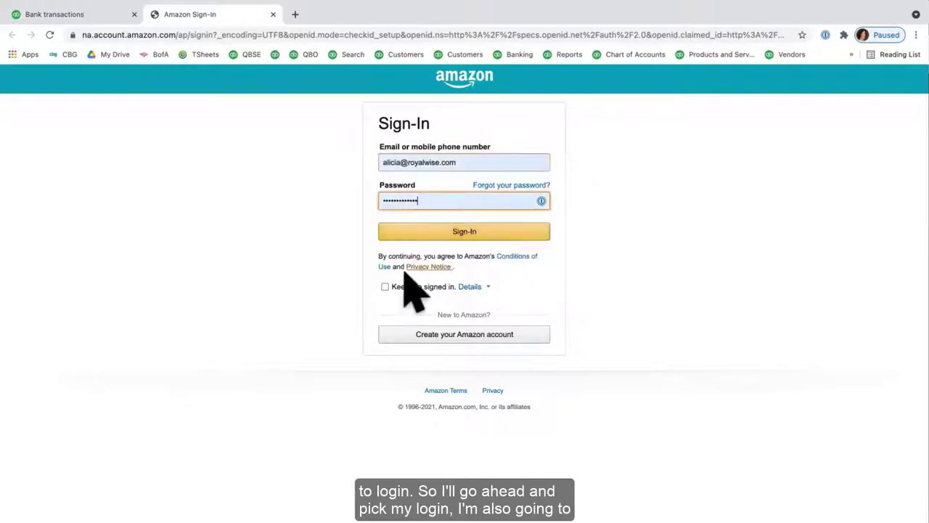
click(385, 286)
click(415, 234)
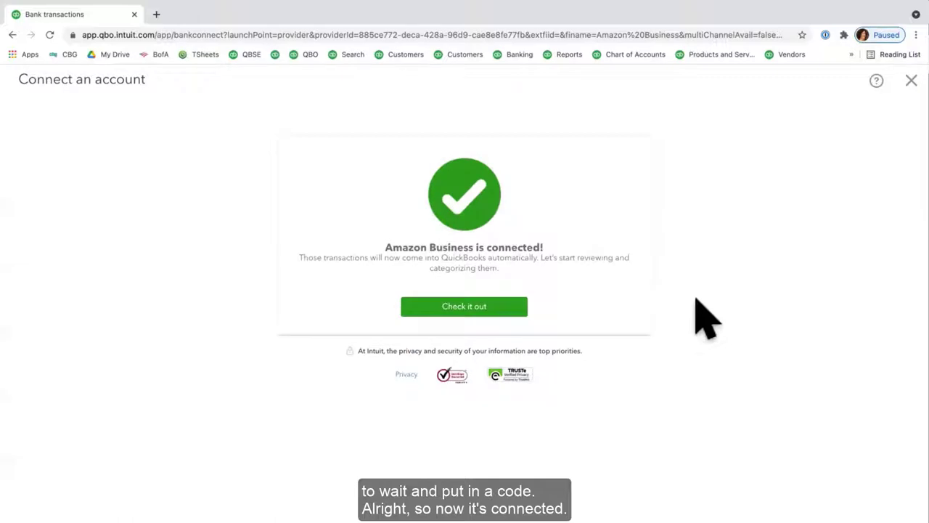
Step: Go to the imported Amazon purchases and refresh so they appear under For Review
click(458, 306)
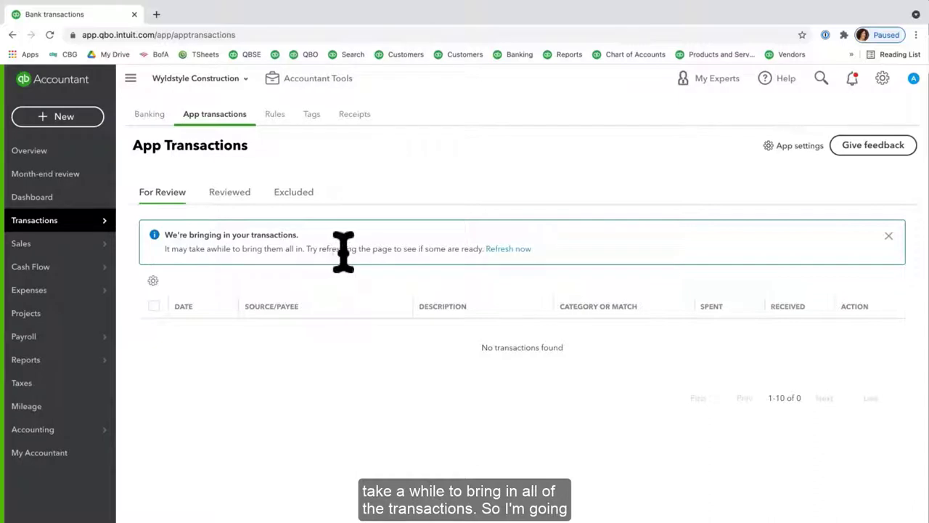
click(501, 249)
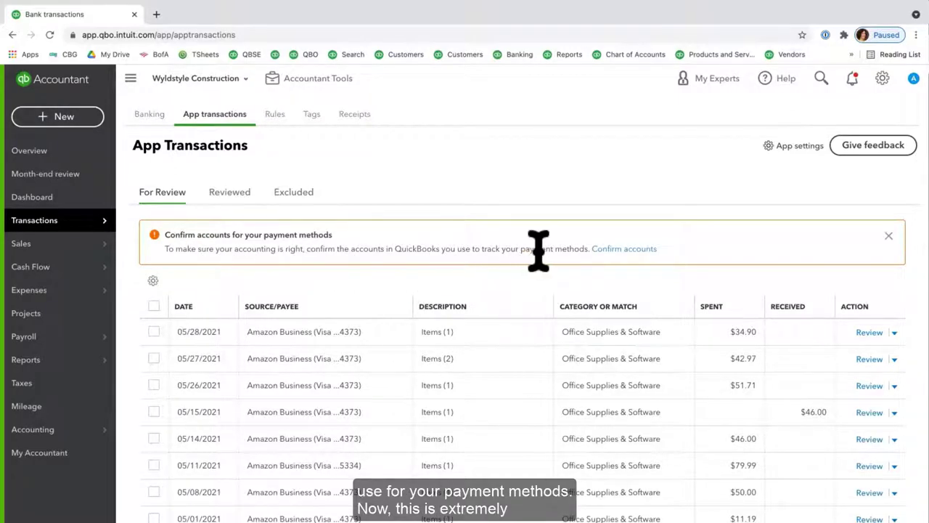
Step: Open the payment account confirmation and link Visa 4373 to Bank of Bob
click(614, 249)
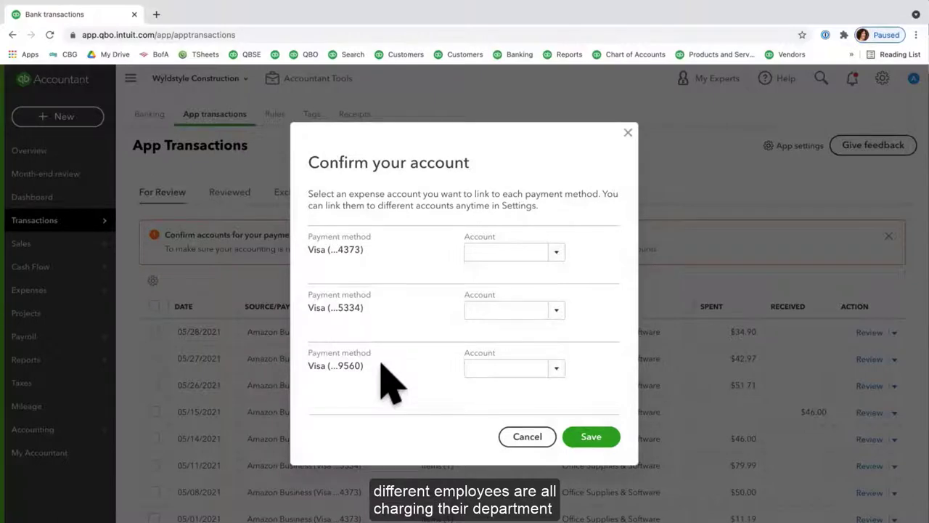
drag(363, 249, 316, 249)
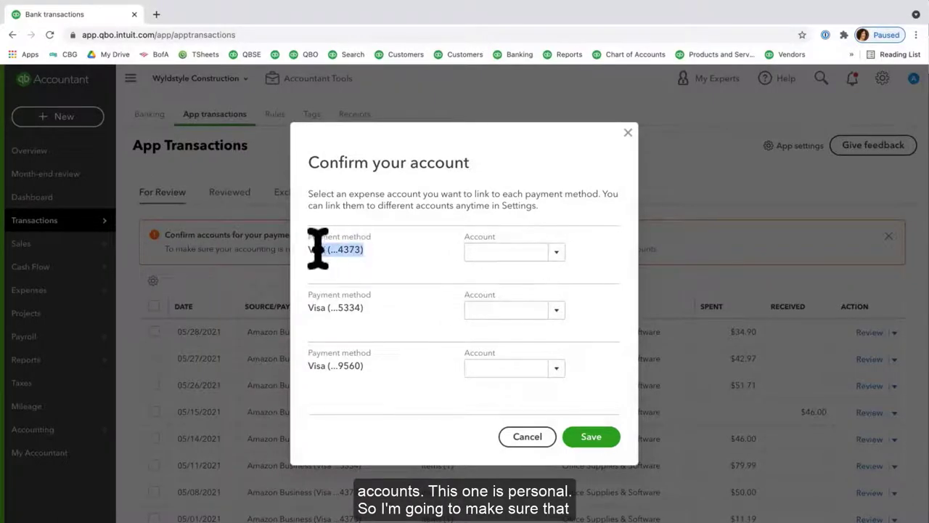
click(556, 254)
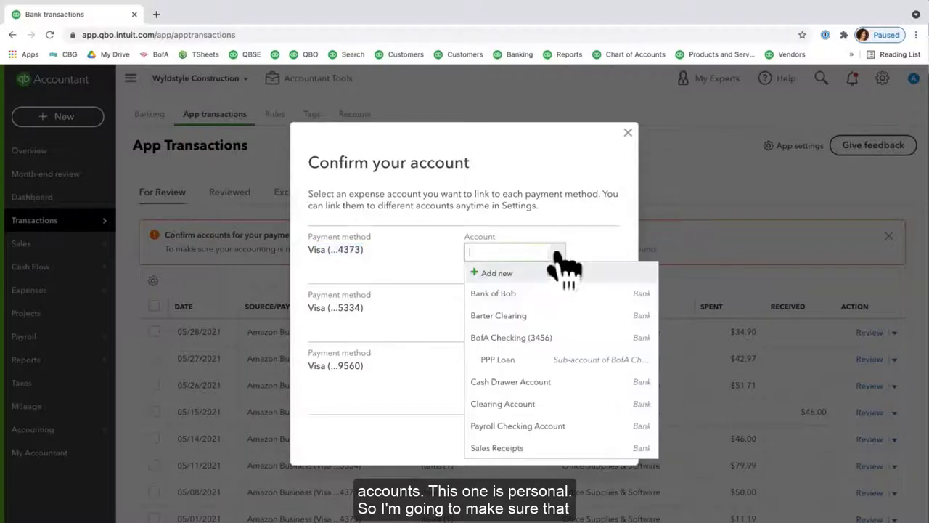
click(541, 298)
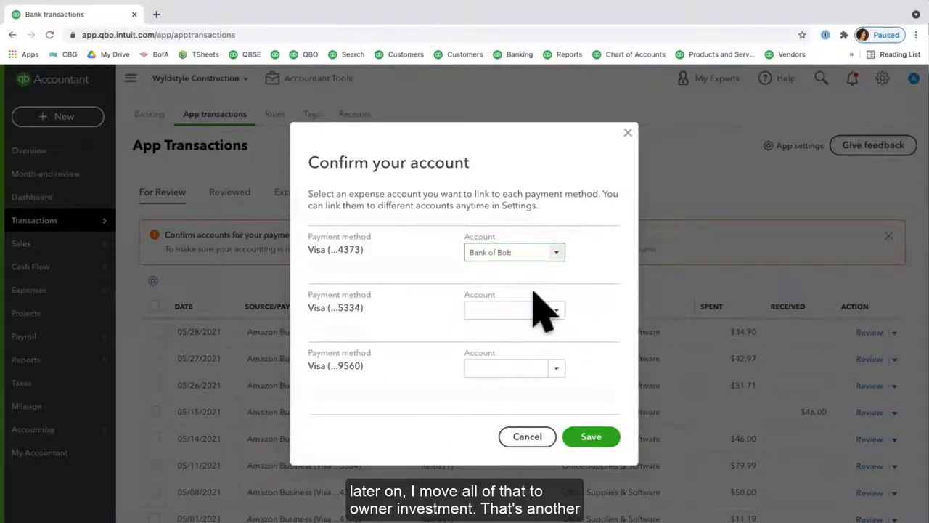
Step: Link Visa 5334 and Visa 9560 to Chase 50 and save the card links
click(556, 311)
scroll(576, 374, down, 1)
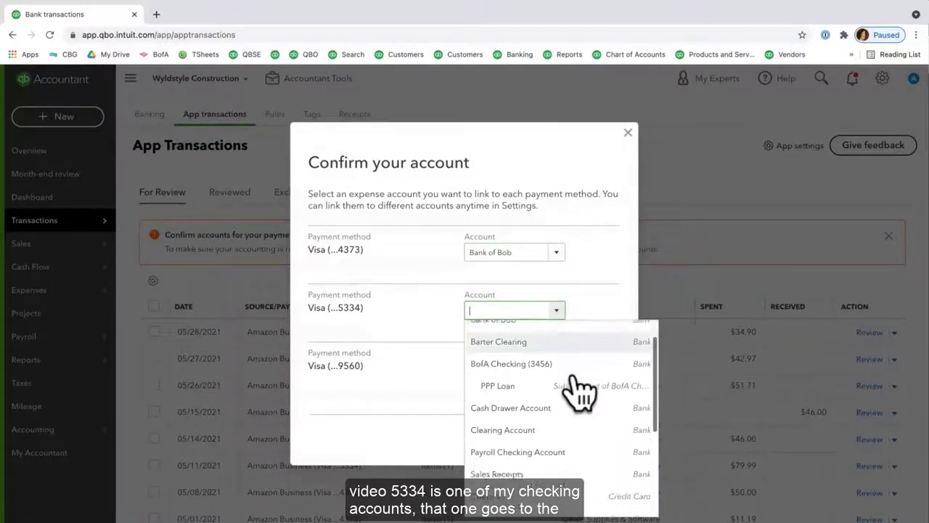
scroll(579, 392, down, 5)
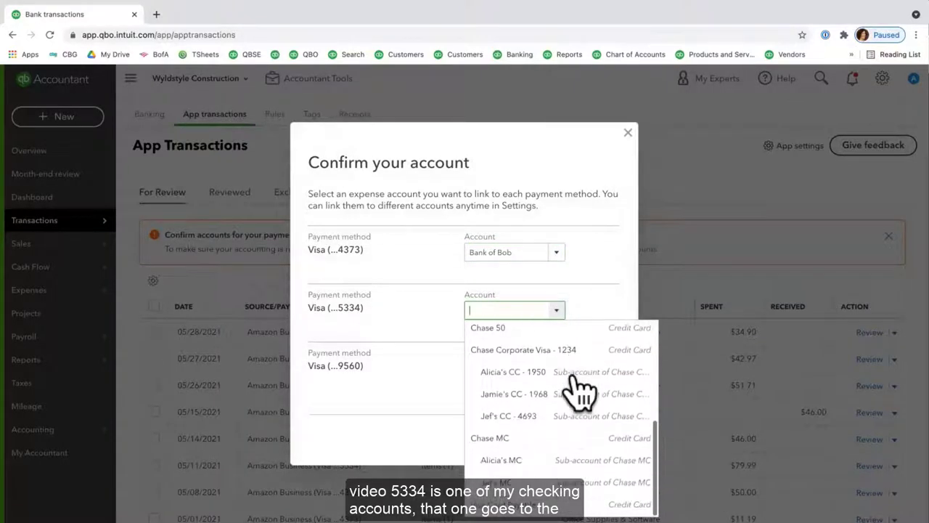
click(499, 328)
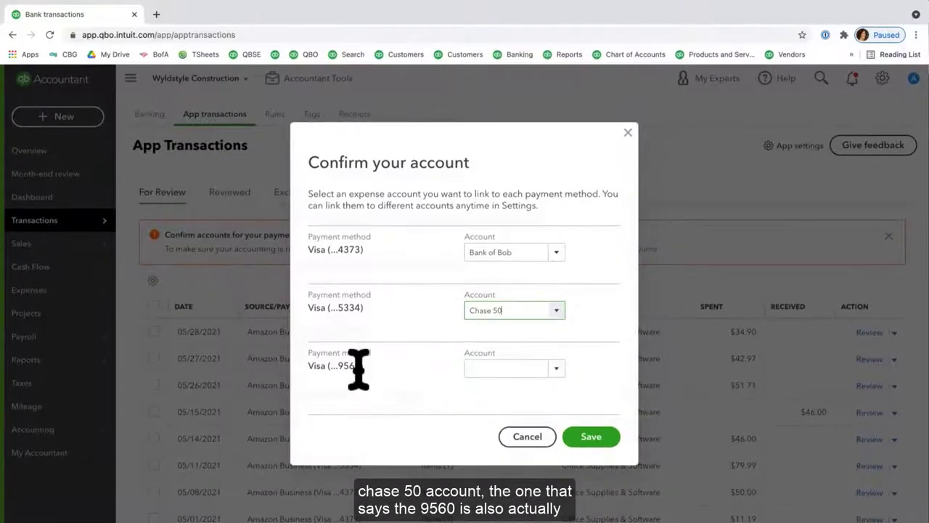
click(558, 368)
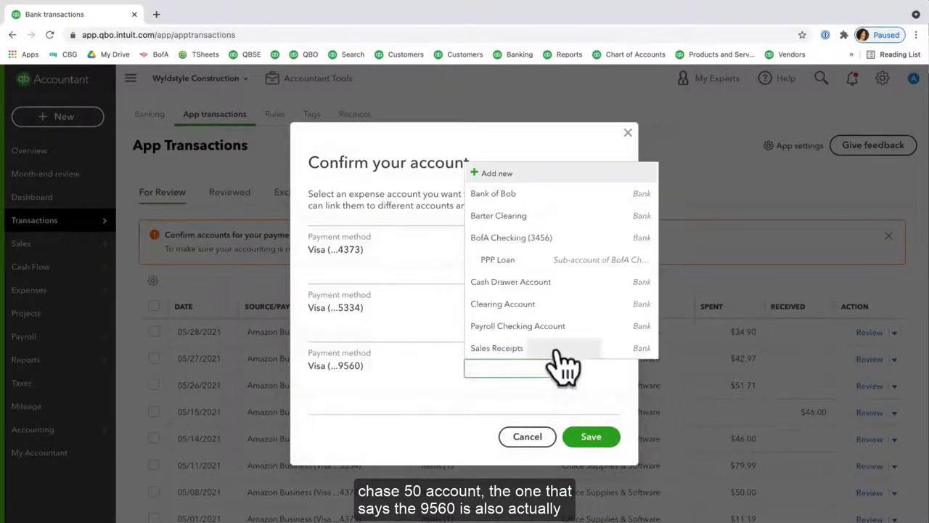
scroll(573, 311, down, 5)
scroll(572, 312, up, 1)
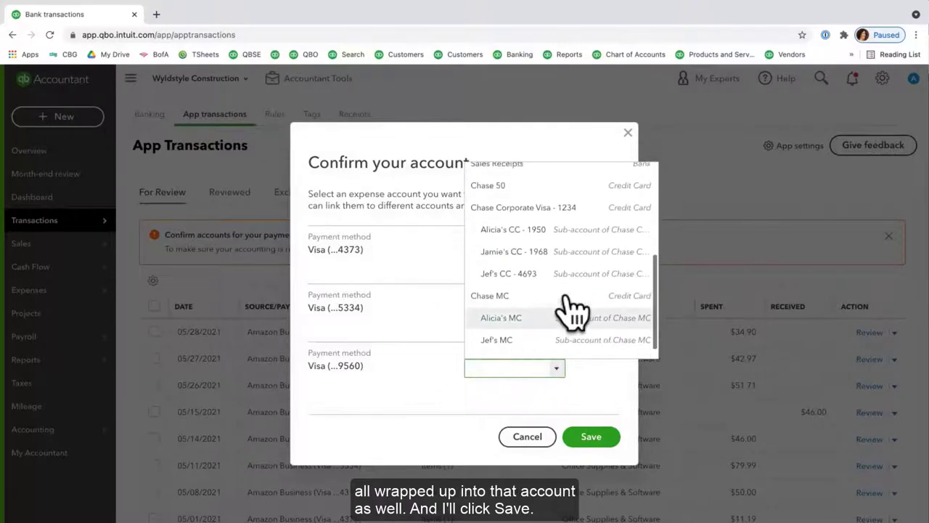
click(560, 187)
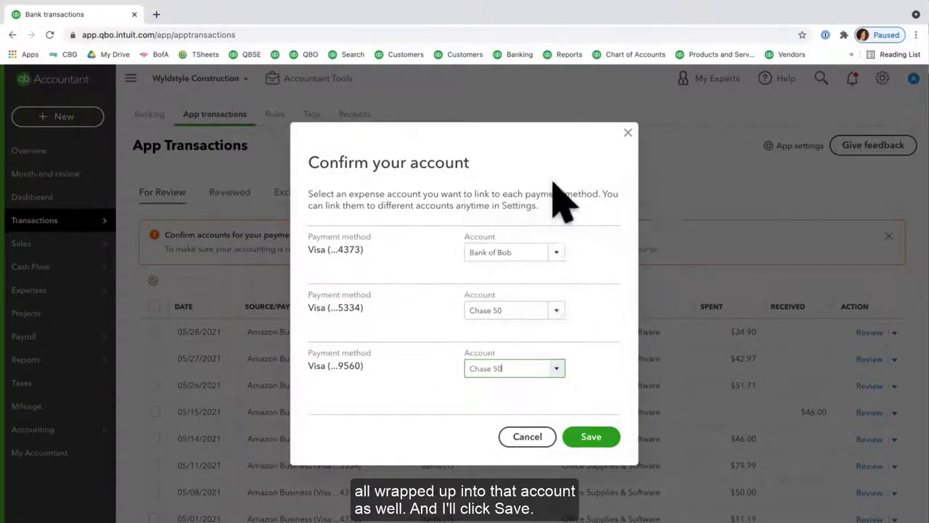
click(590, 436)
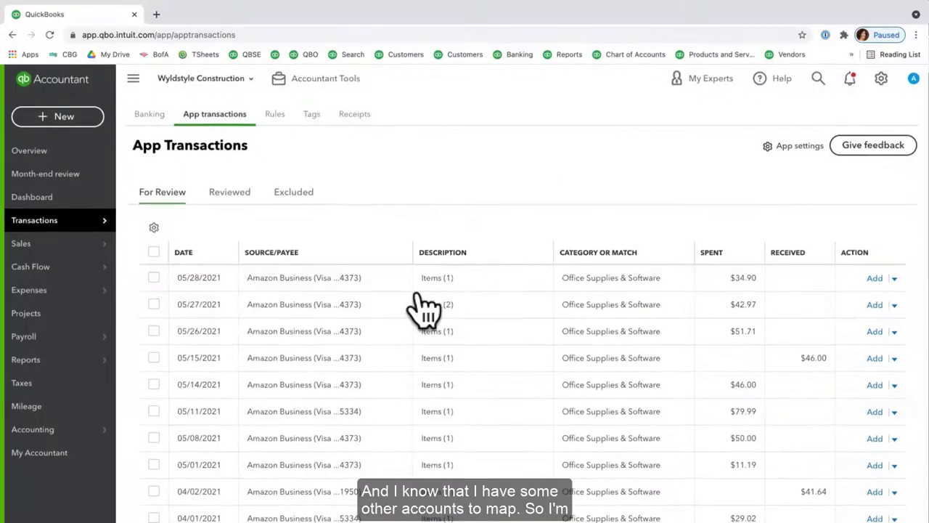
Step: In Amazon Business app settings, map the Visa ending 1950 to its Chase Corporate Visa 1950 sub-account
click(799, 147)
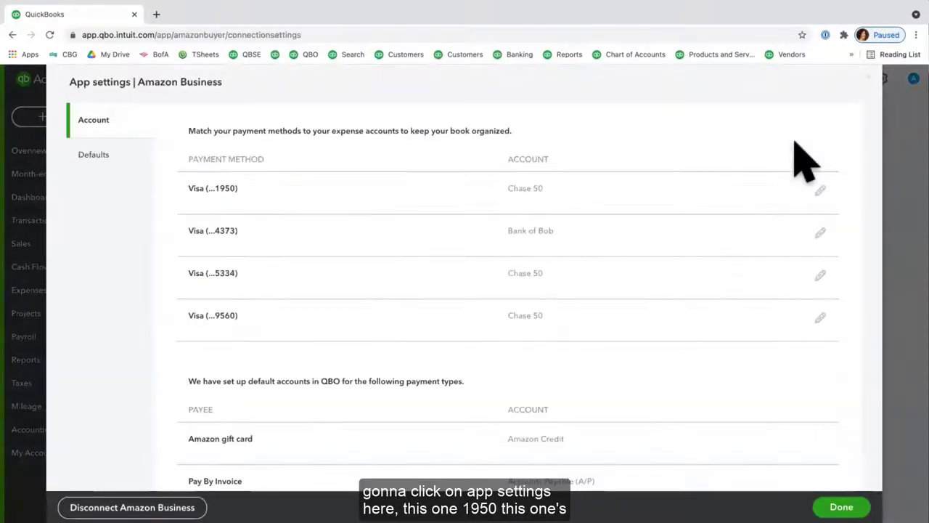
drag(206, 190, 245, 201)
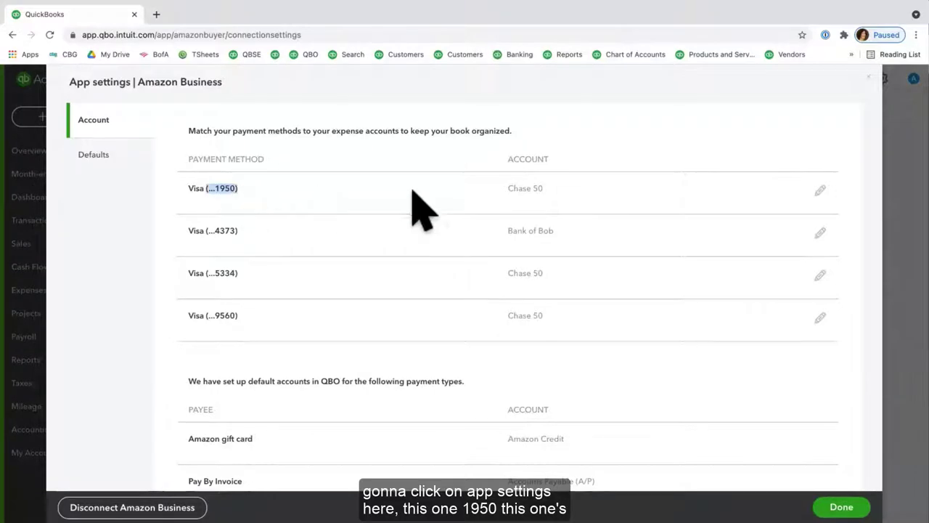
drag(501, 191, 570, 185)
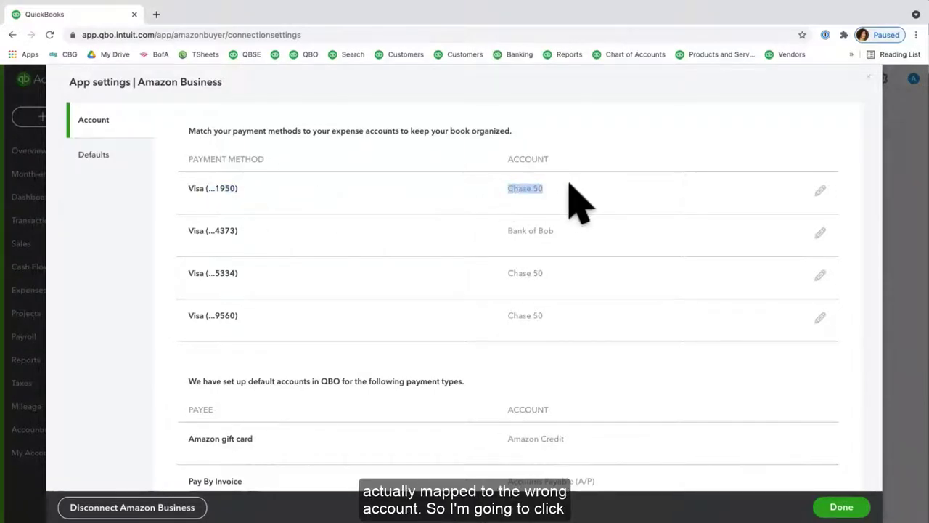
click(820, 190)
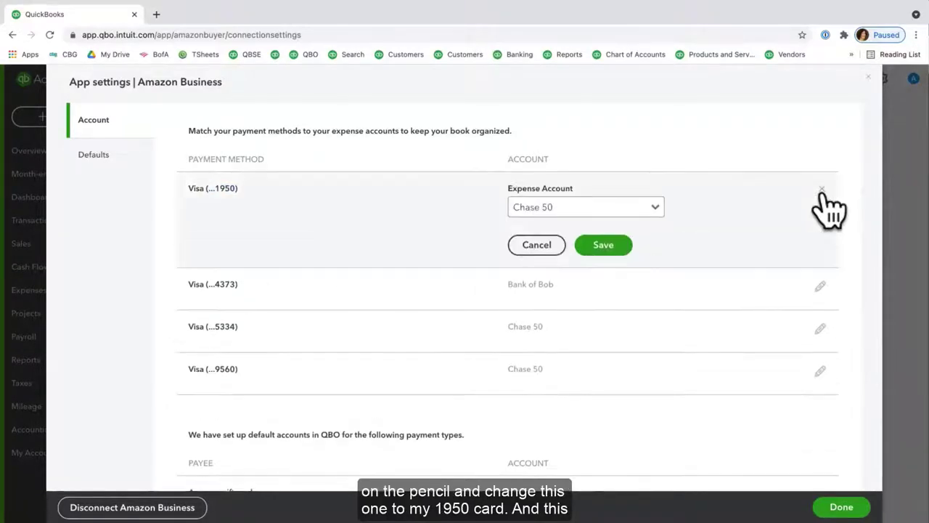
click(657, 208)
scroll(579, 311, down, 10)
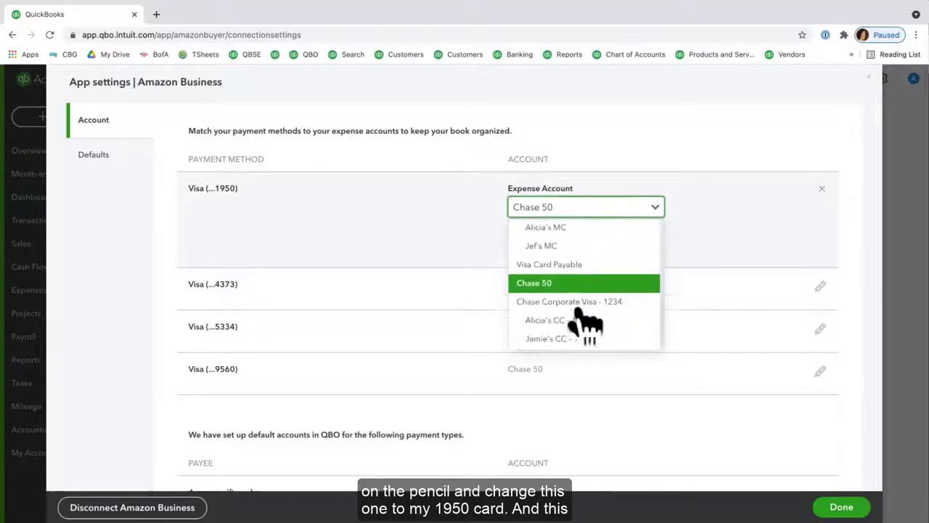
click(580, 304)
click(820, 316)
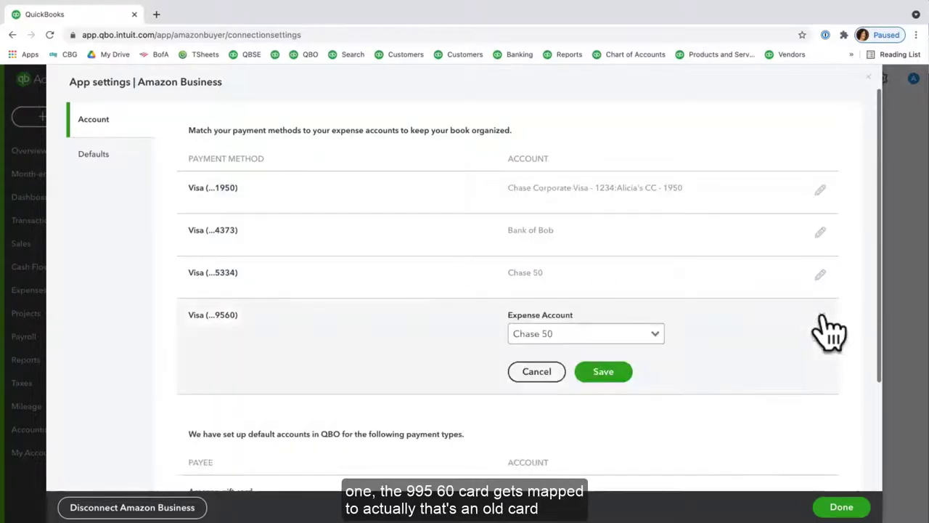
Step: Map the Visa ending 9560 to the Chase Corporate Visa 4693 sub-account and close settings
click(655, 333)
scroll(637, 381, down, 5)
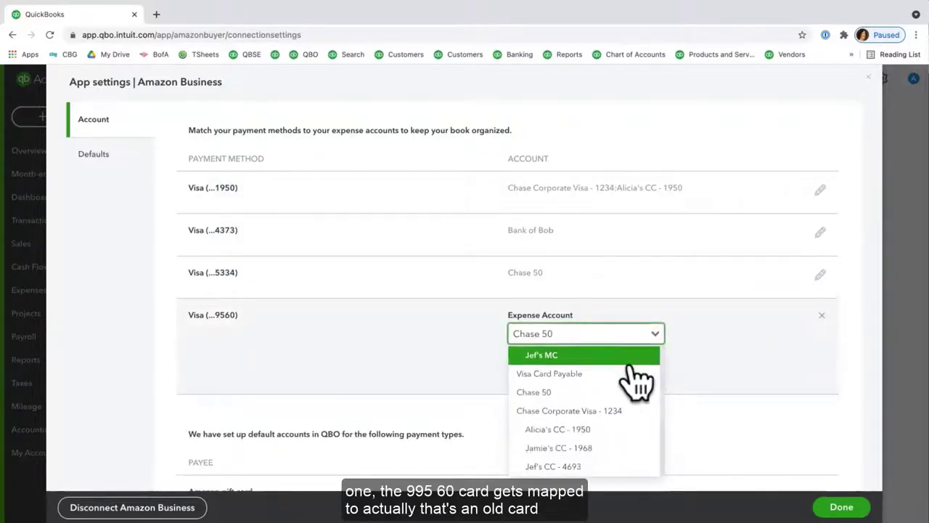
click(575, 467)
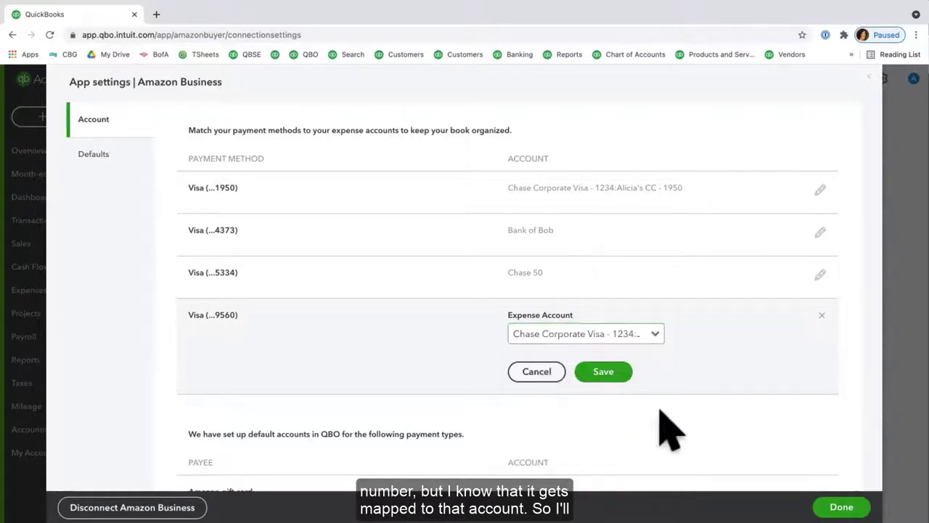
click(608, 371)
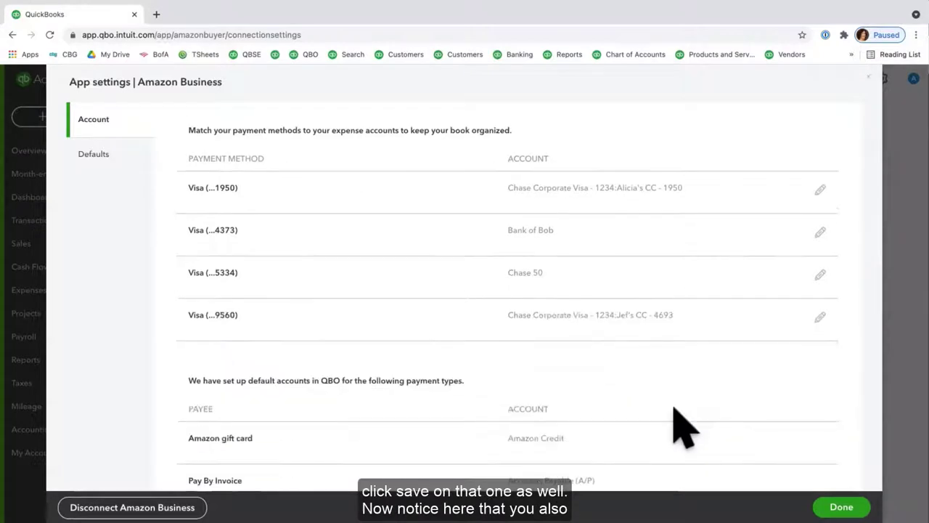
scroll(678, 427, down, 2)
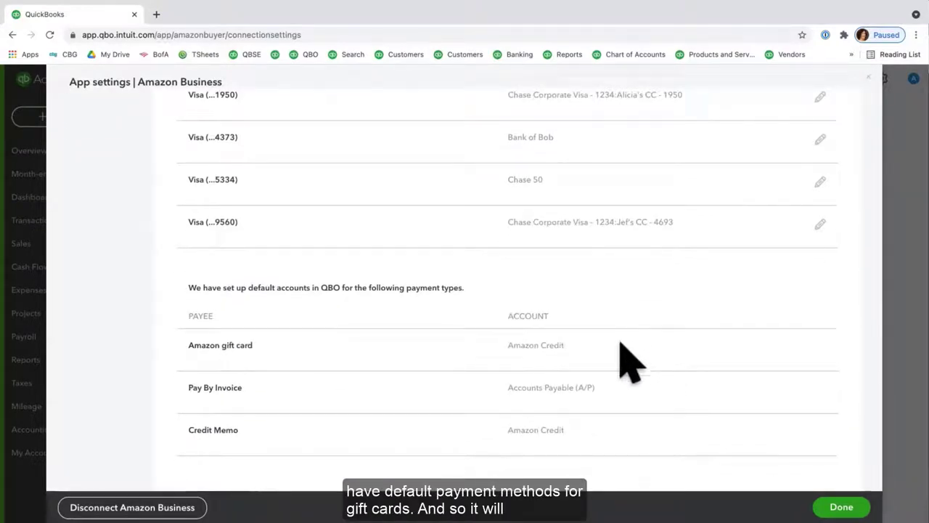
drag(508, 345, 566, 347)
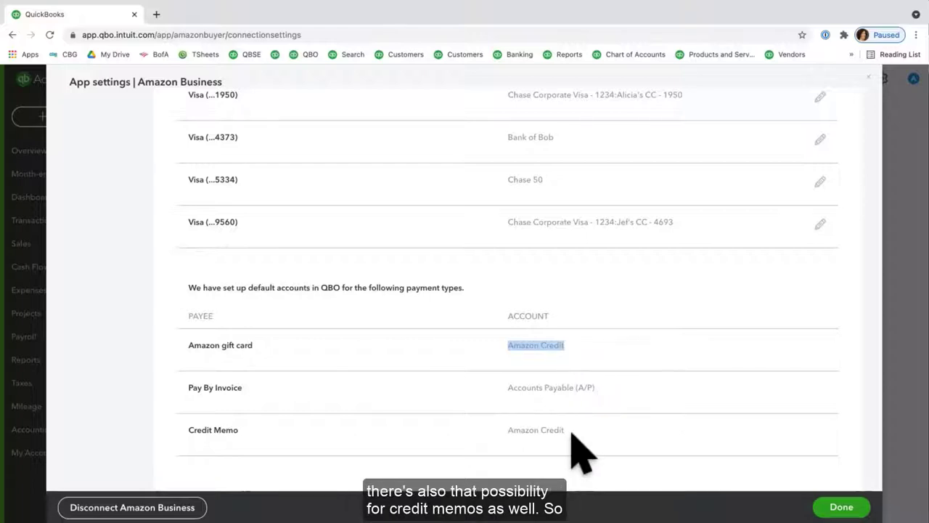
click(841, 506)
scroll(528, 381, down, 1)
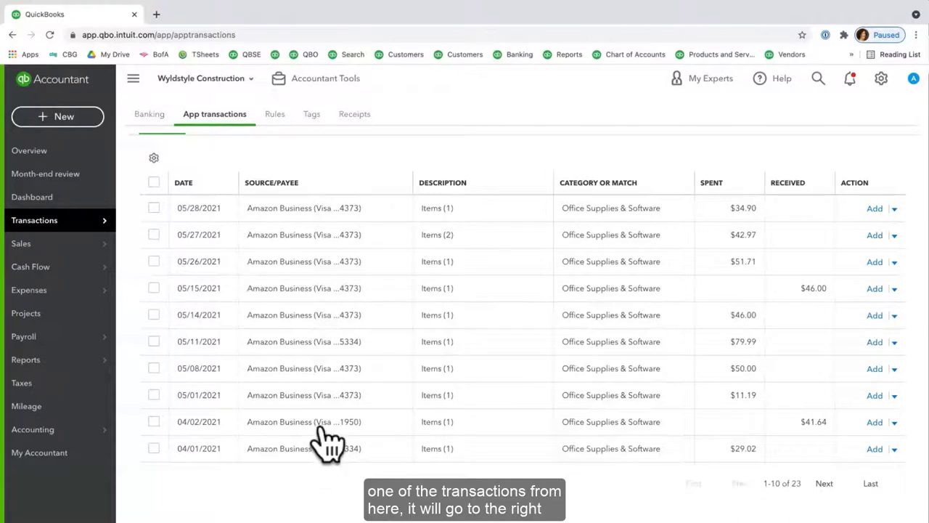
Step: On the next page, match the 03/25, 03/24 and 01/30 purchases to existing expenses, accepting two together
click(824, 482)
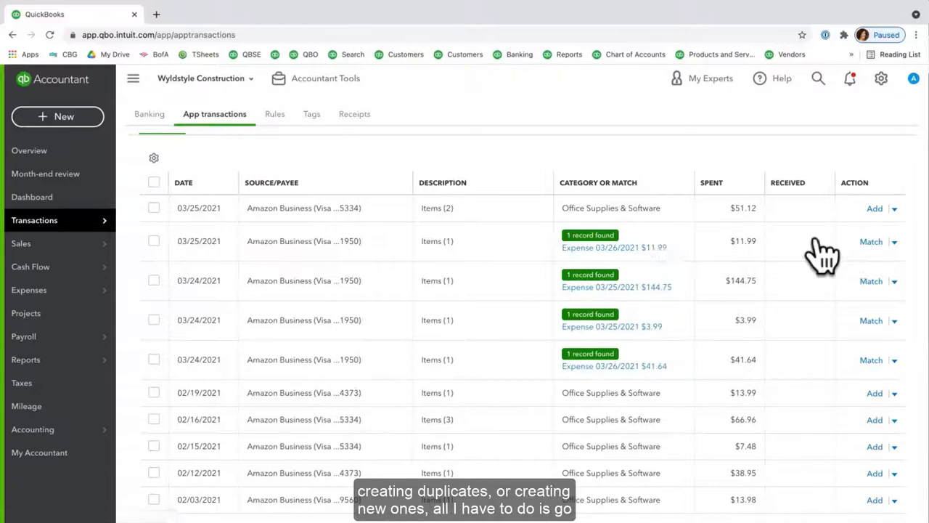
click(871, 242)
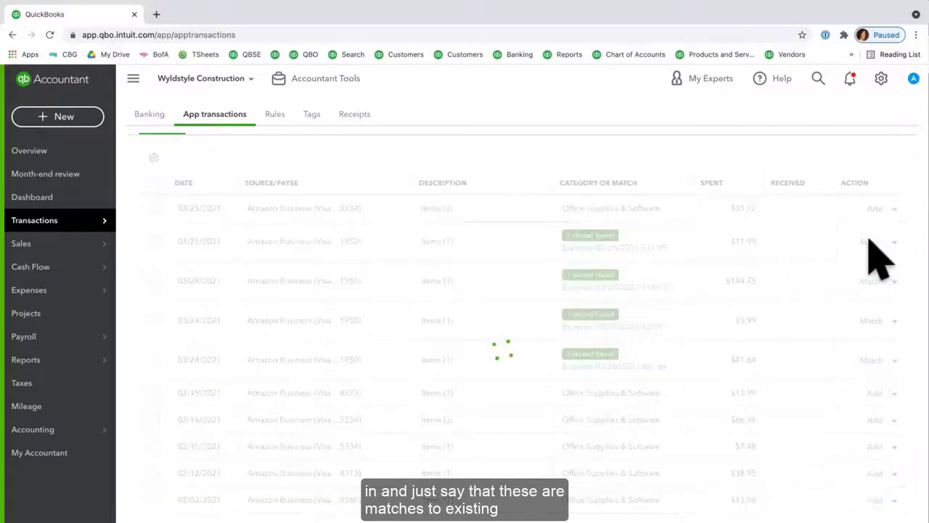
click(869, 309)
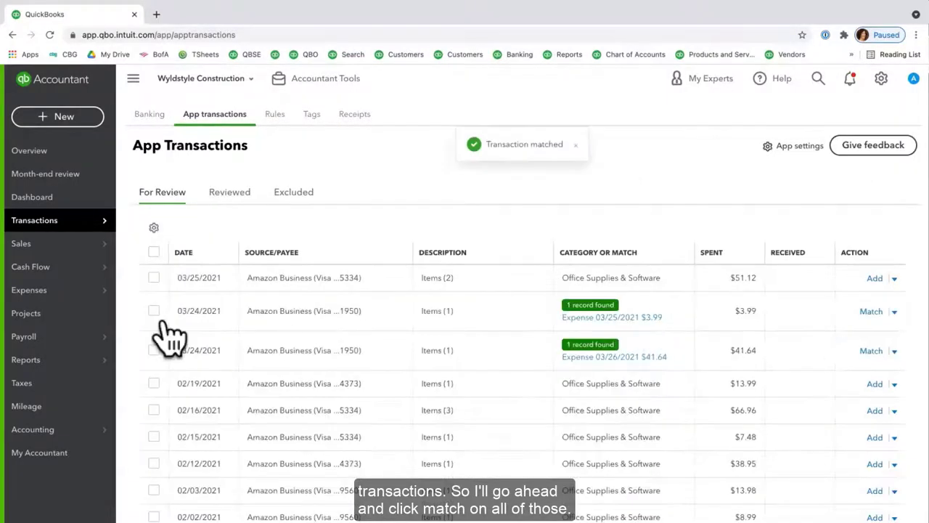
click(153, 311)
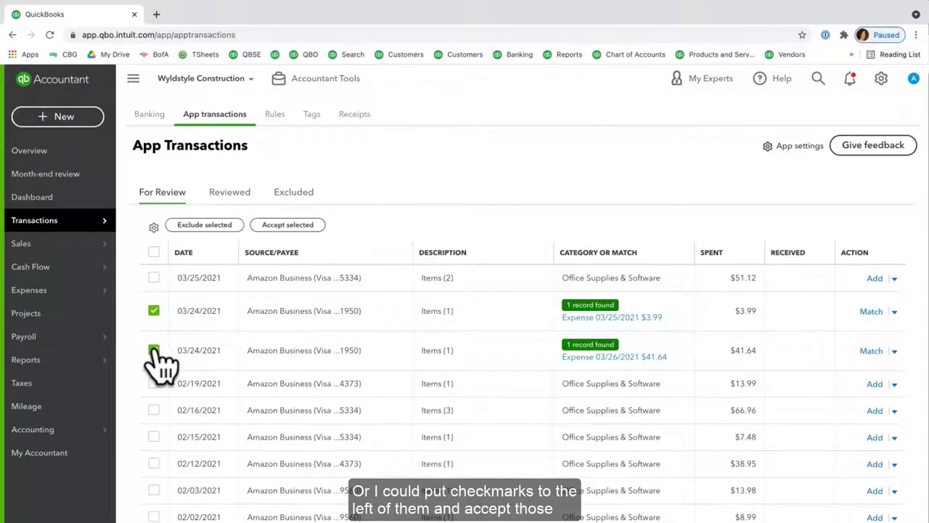
click(279, 225)
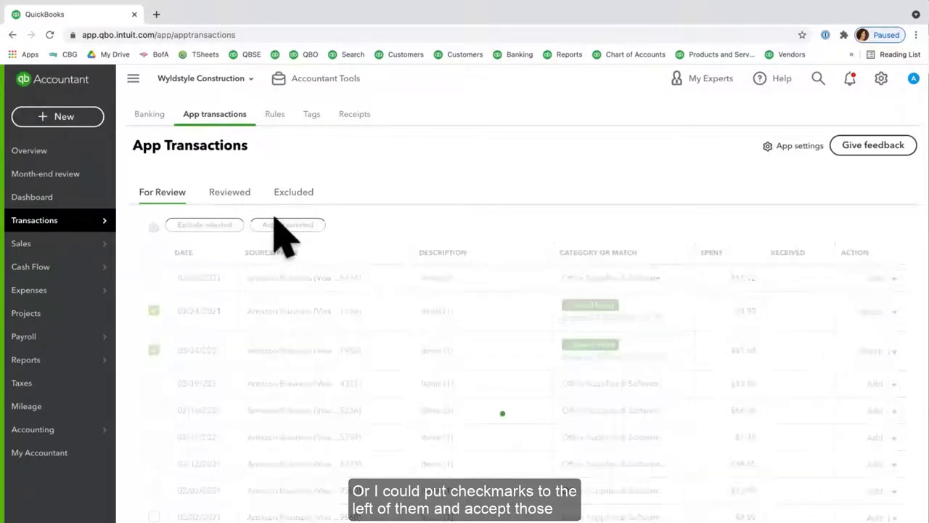
scroll(305, 269, down, 1)
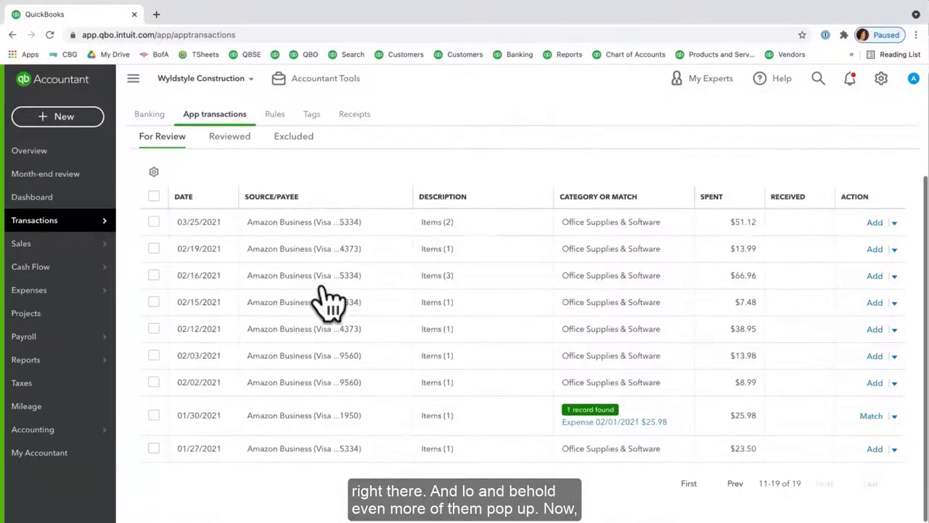
click(879, 425)
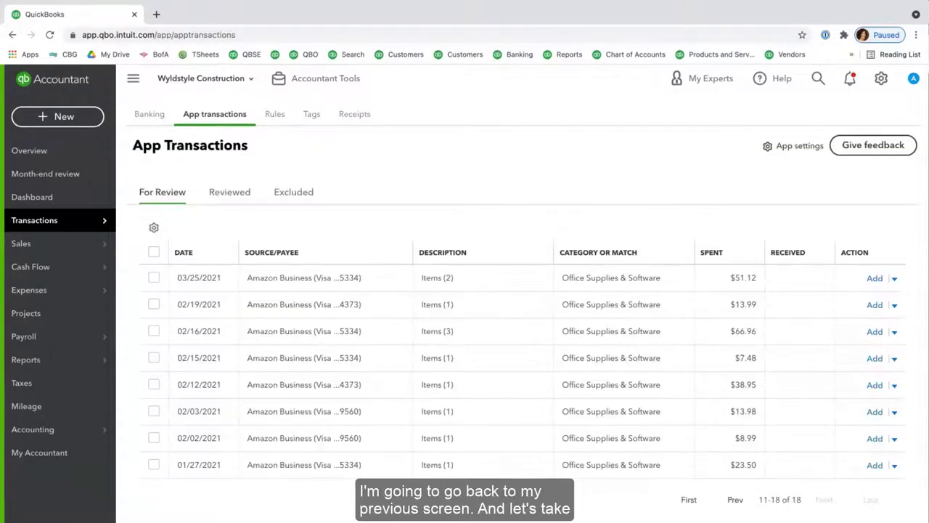
scroll(498, 446, down, 1)
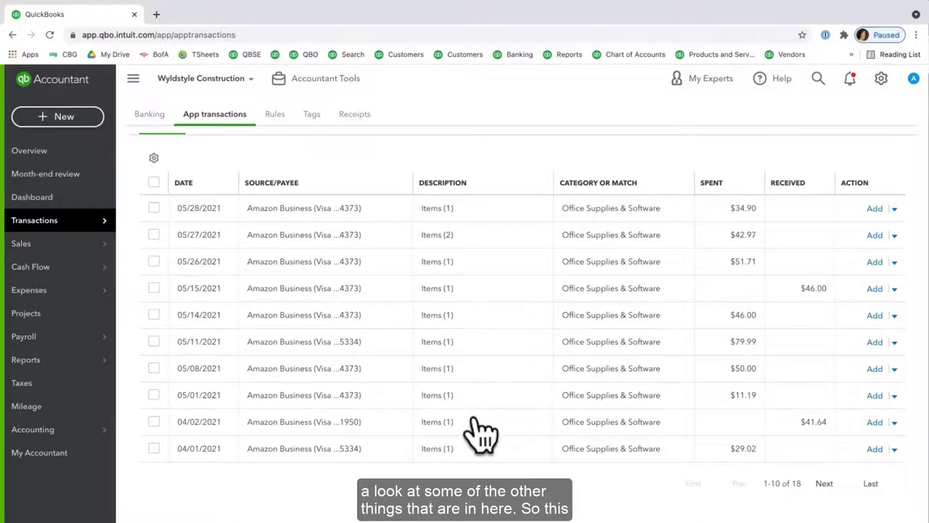
Step: Expand the 04/02/2021 $41.64 return and keep its category as Office Supplies & Software
click(482, 432)
scroll(482, 432, down, 1)
scroll(483, 432, down, 2)
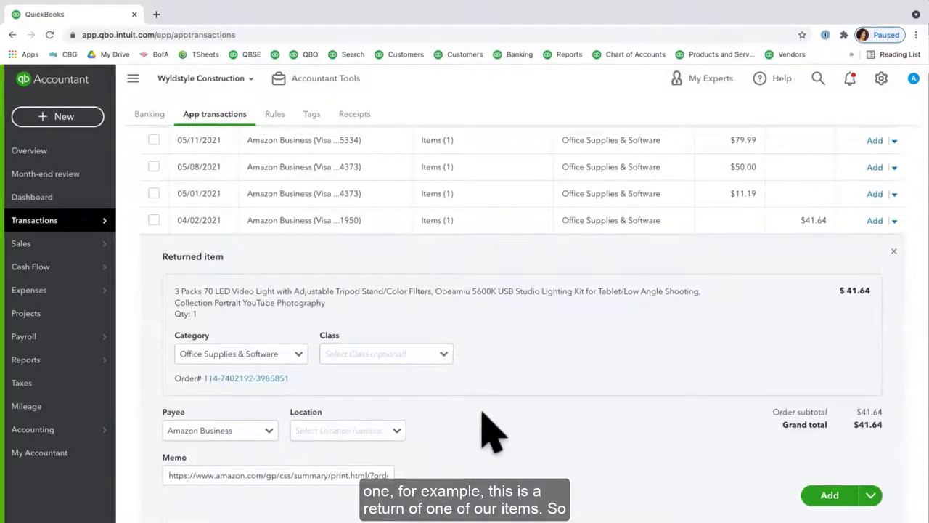
click(299, 353)
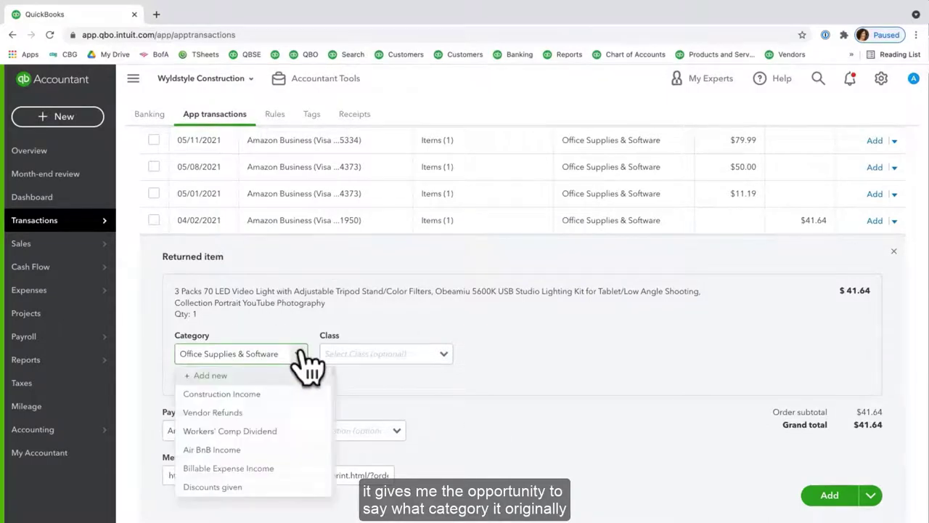
scroll(284, 399, down, 4)
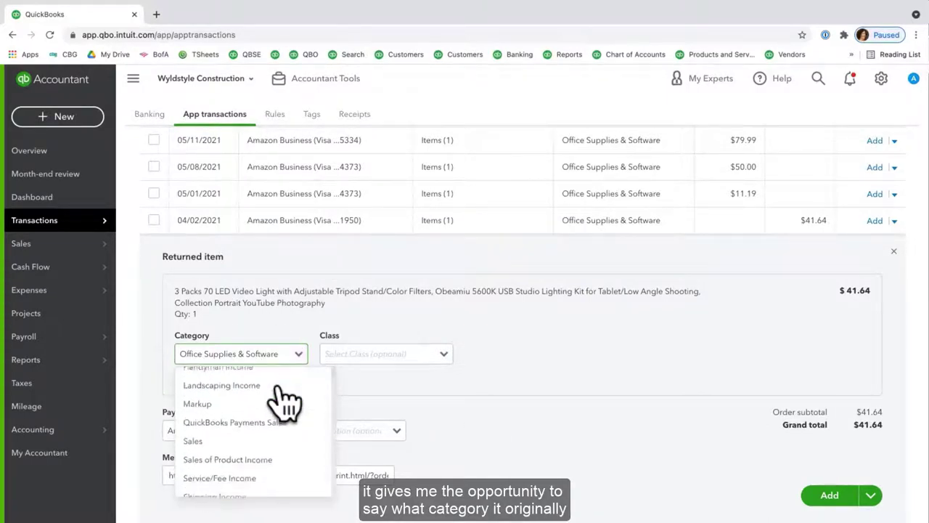
click(276, 354)
drag(176, 289, 355, 326)
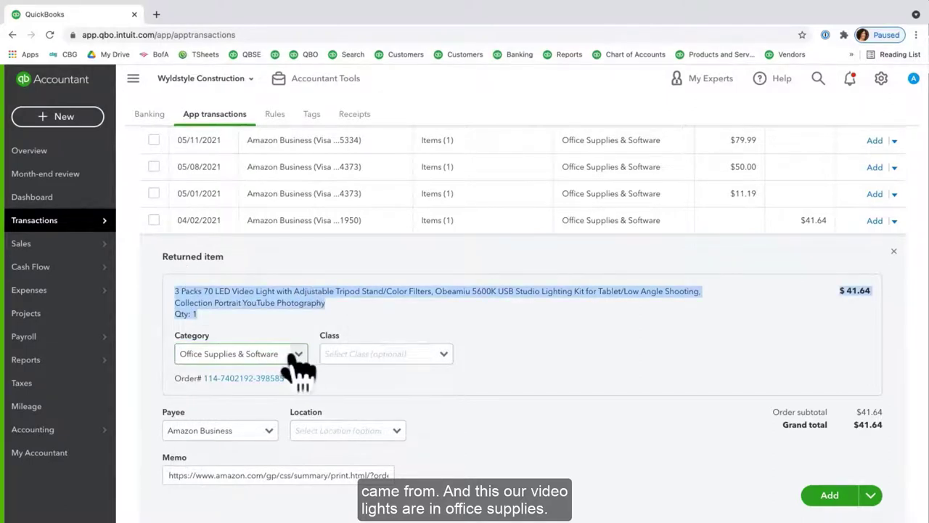
Step: Set the return's Class and Location to Overhead and add it
click(382, 353)
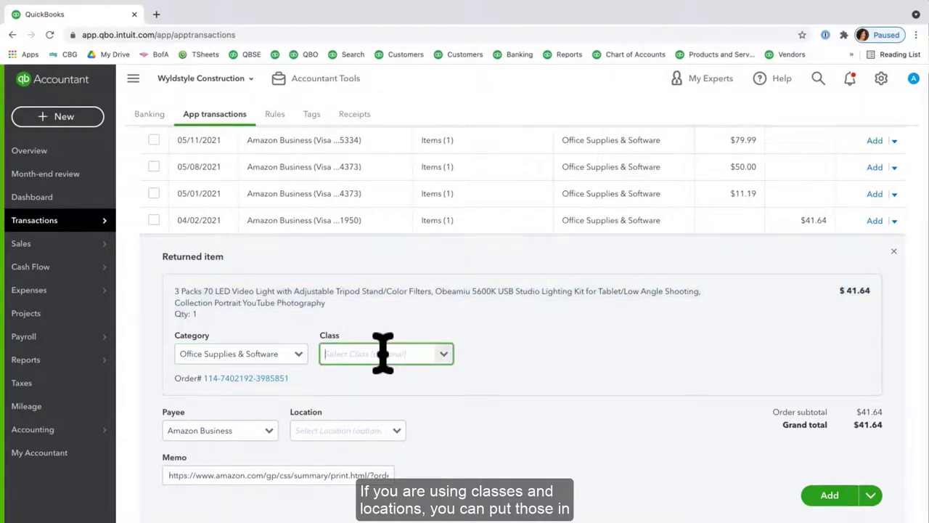
text(ov)
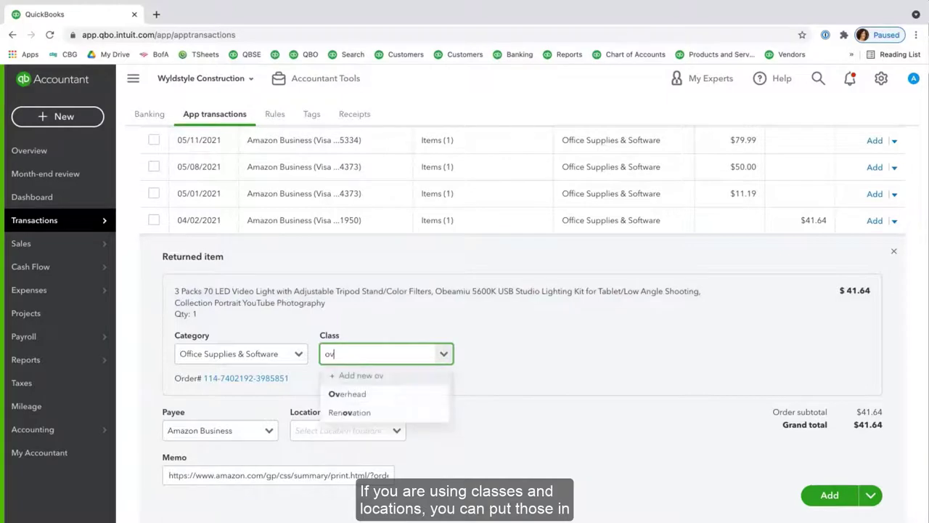
click(368, 394)
click(359, 430)
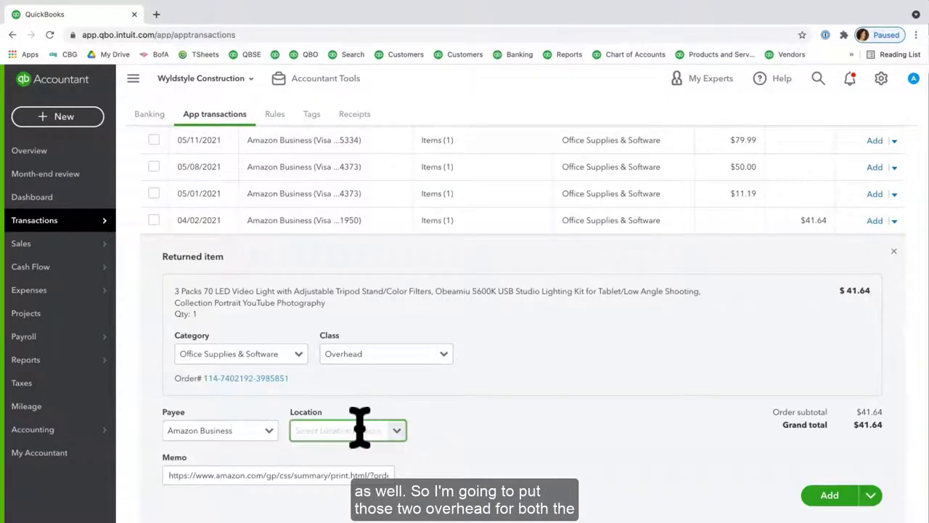
text(ov)
key(Return)
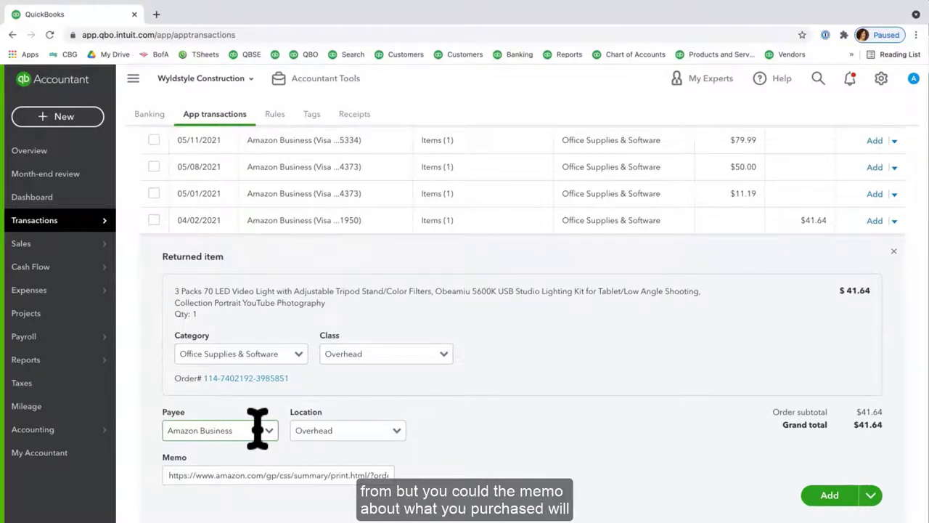
drag(325, 304, 143, 269)
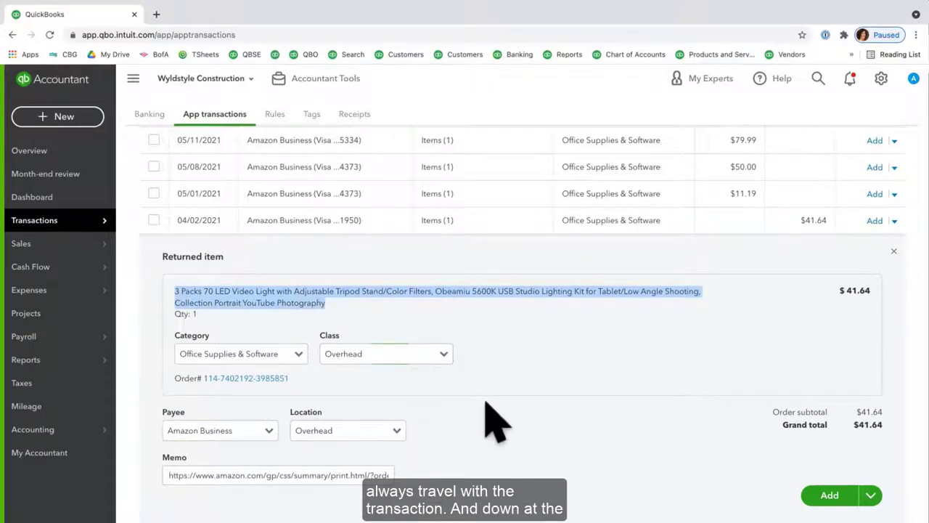
drag(329, 474, 391, 475)
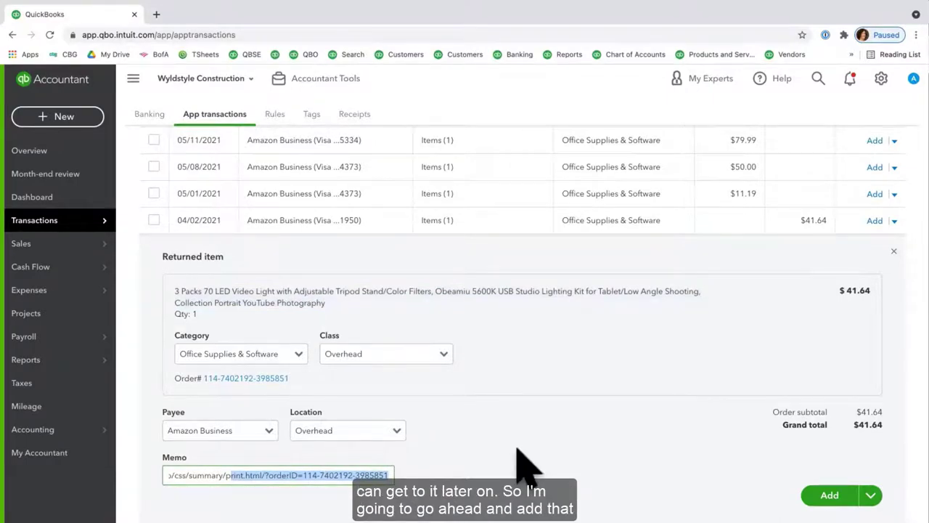
click(829, 494)
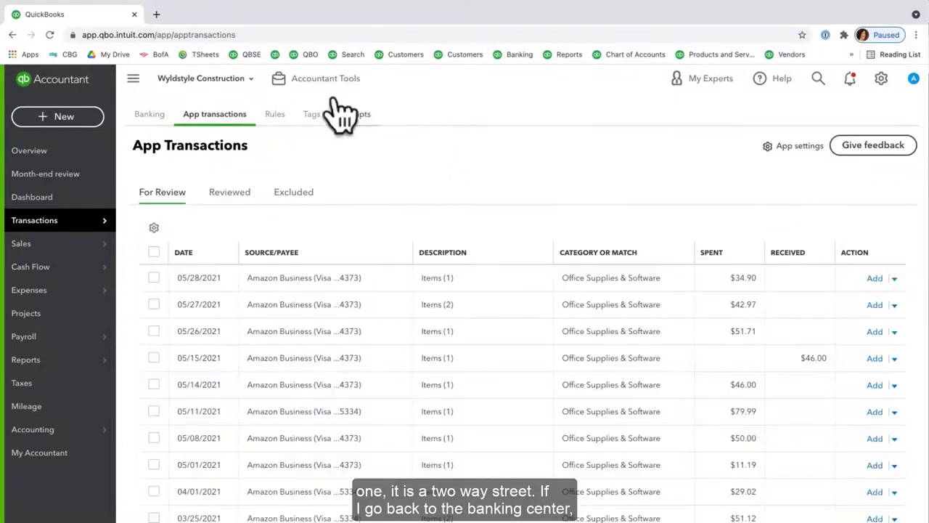
Step: In Banking, filter to Recognized and confirm the 04/04 $41.64 AMZN Mktp US match, then return to App transactions
click(153, 116)
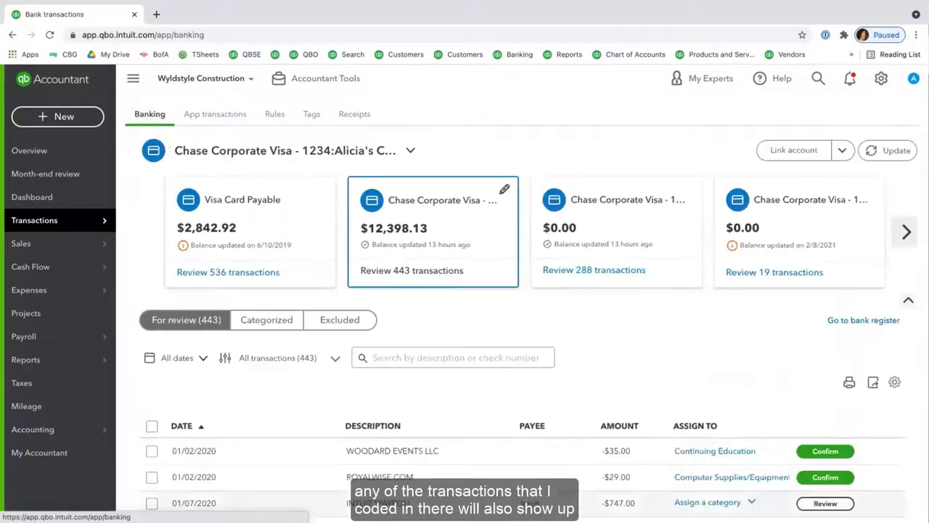
scroll(523, 362, down, 2)
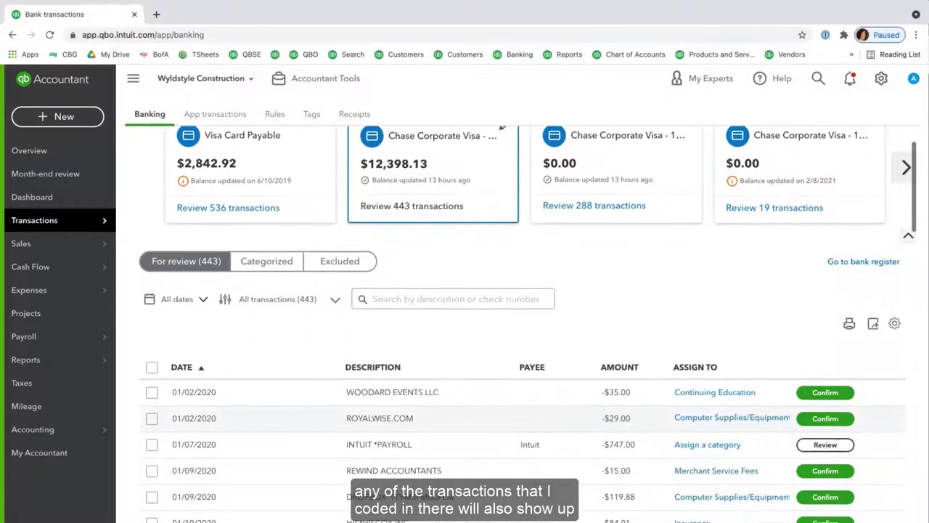
scroll(522, 327, down, 2)
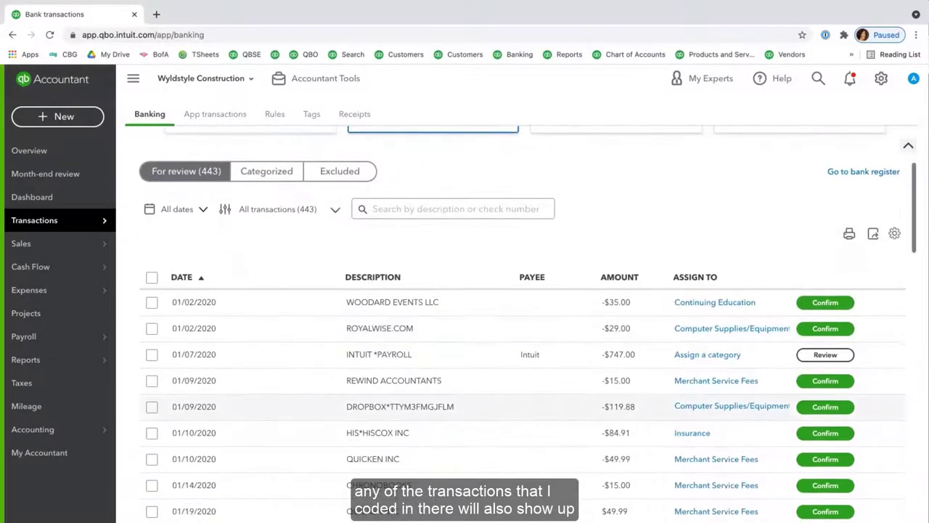
scroll(472, 253, up, 4)
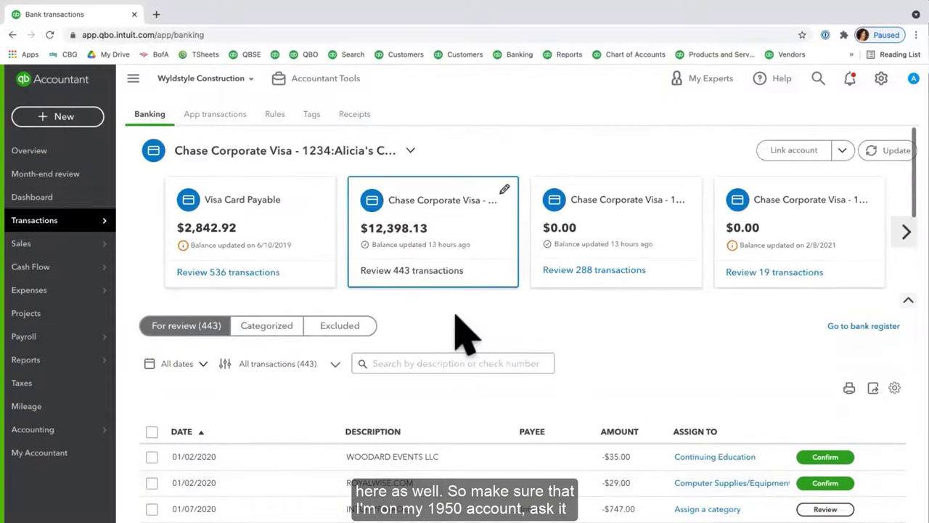
click(361, 161)
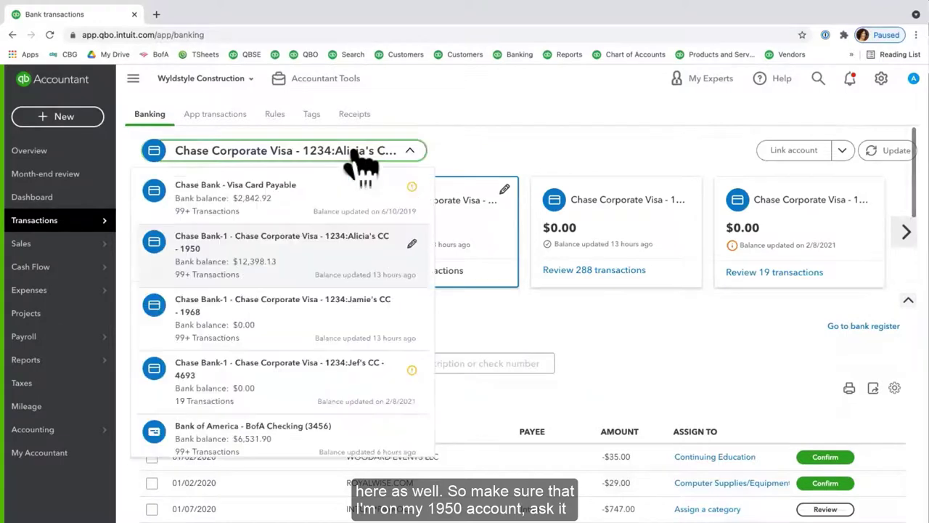
click(323, 360)
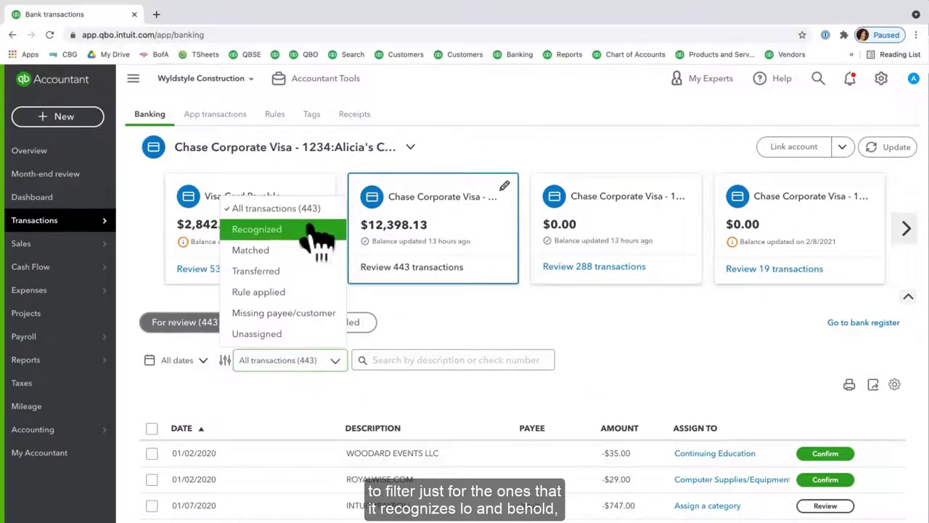
click(320, 232)
scroll(609, 421, down, 2)
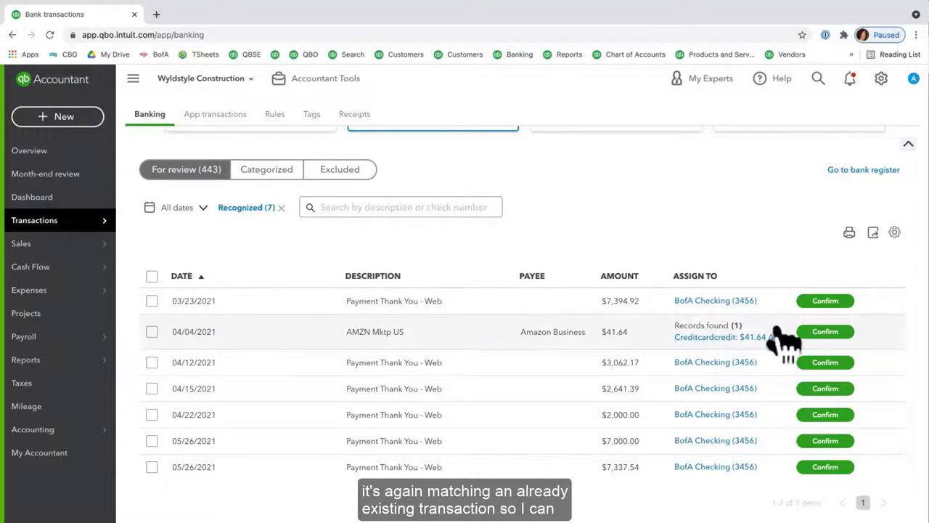
click(820, 333)
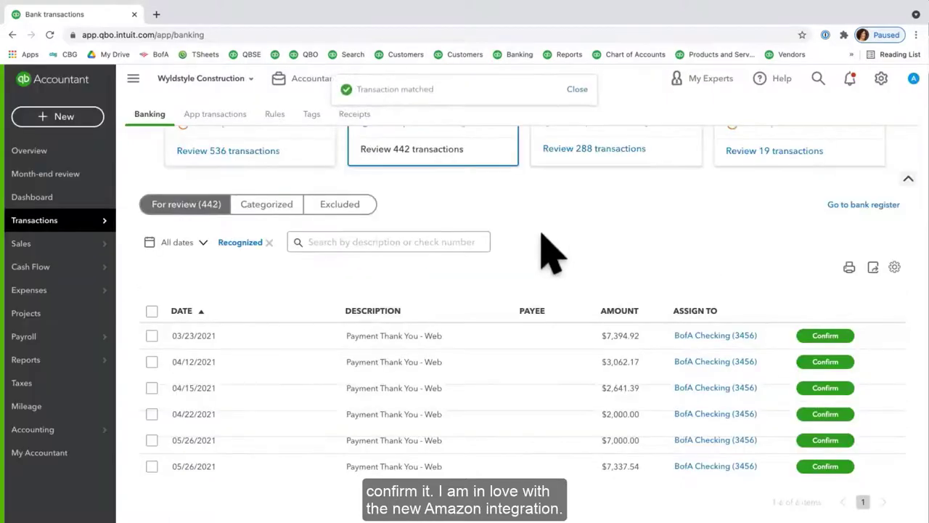
click(214, 114)
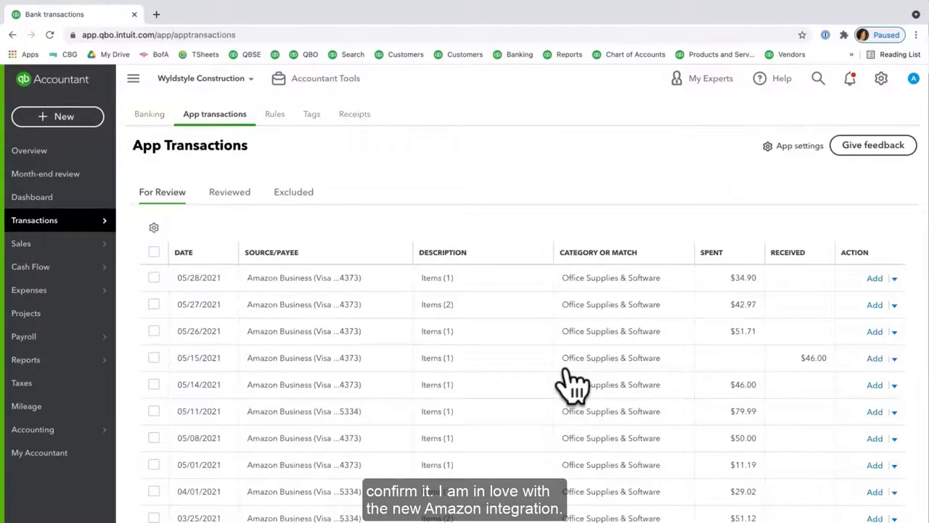
Step: Select the 05/28, 05/27 and 05/26/2021 personal Amazon purchases and exclude all three
scroll(498, 394, down, 2)
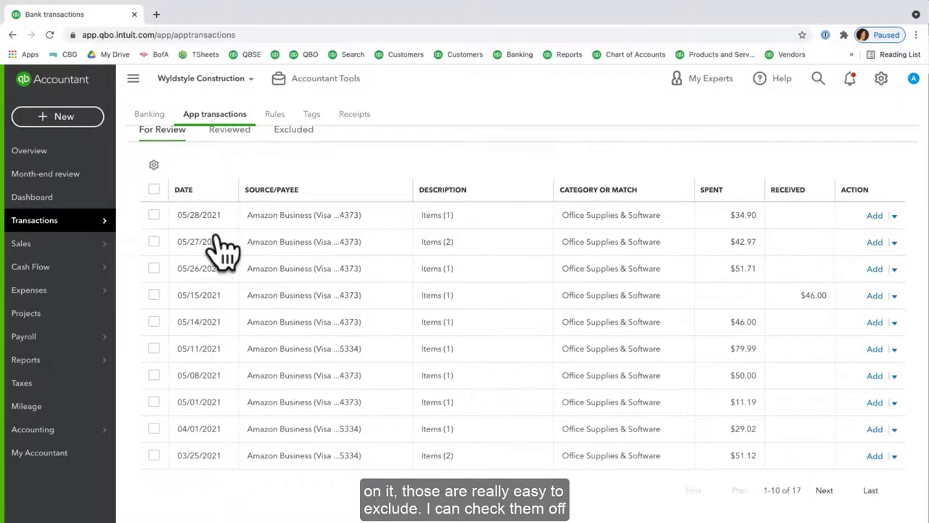
click(154, 214)
click(154, 241)
click(154, 268)
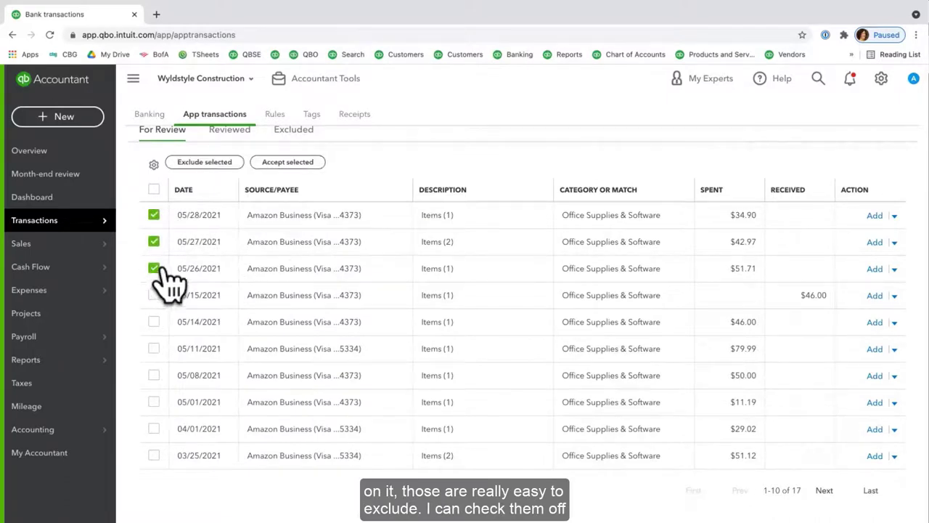
click(210, 164)
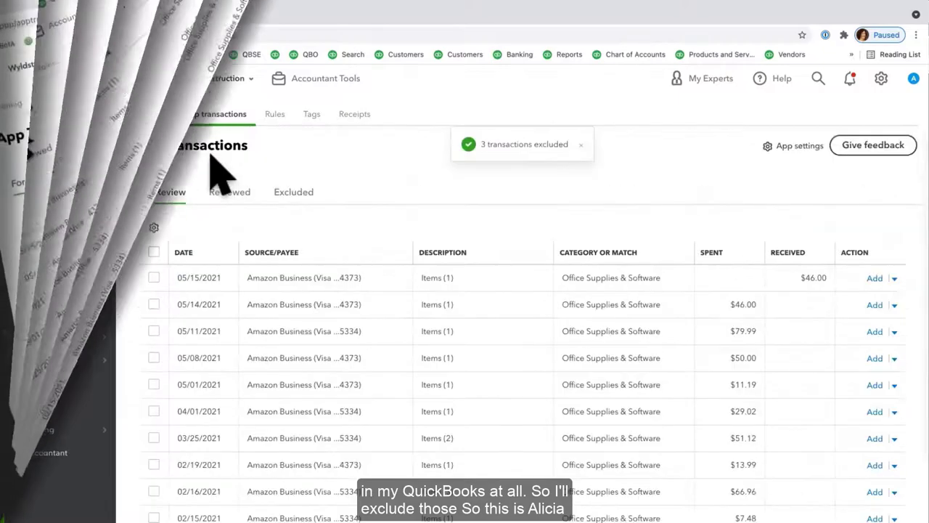